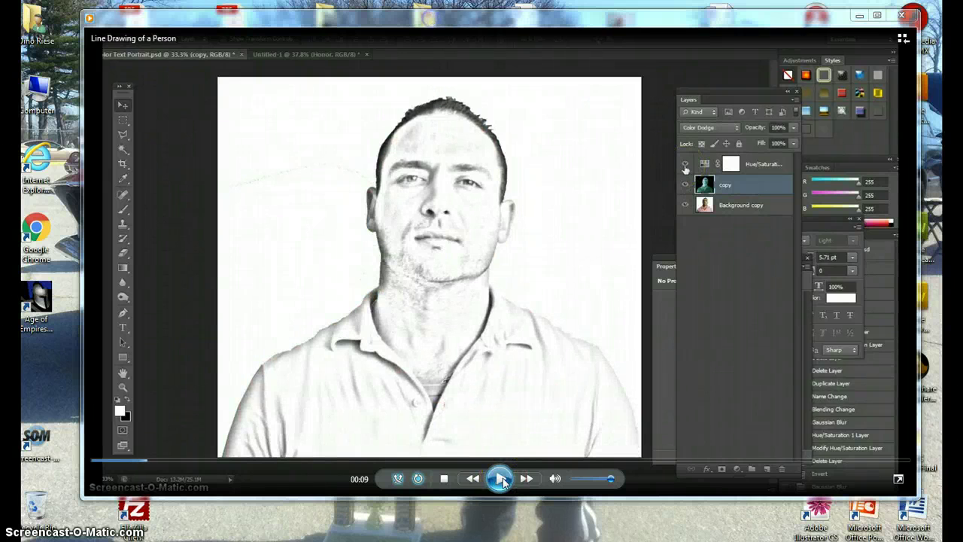
- Close the line drawing sample video and switch to the Color Text Portrait.psd document in Photoshop
{"action": "left_click", "coordinate": [901, 15]}
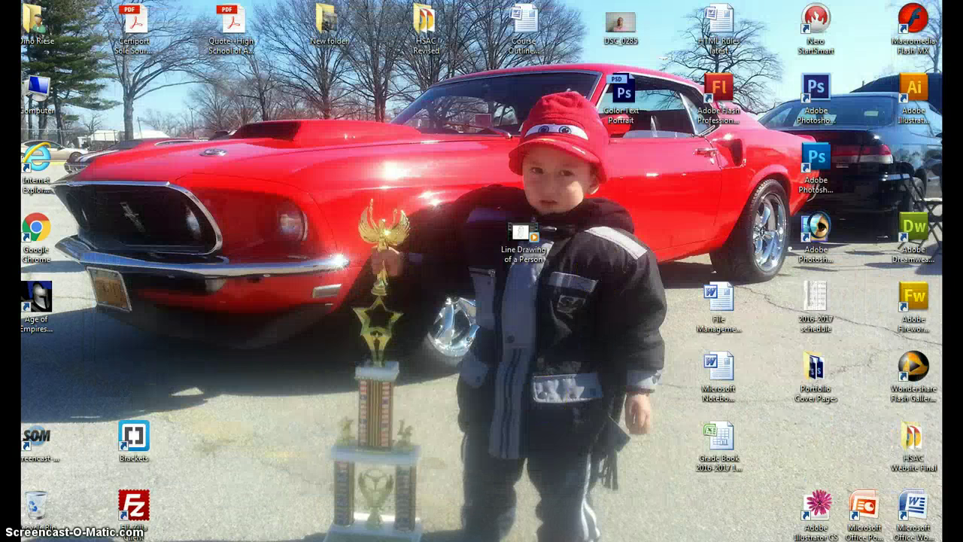
{"action": "left_click", "coordinate": [444, 539]}
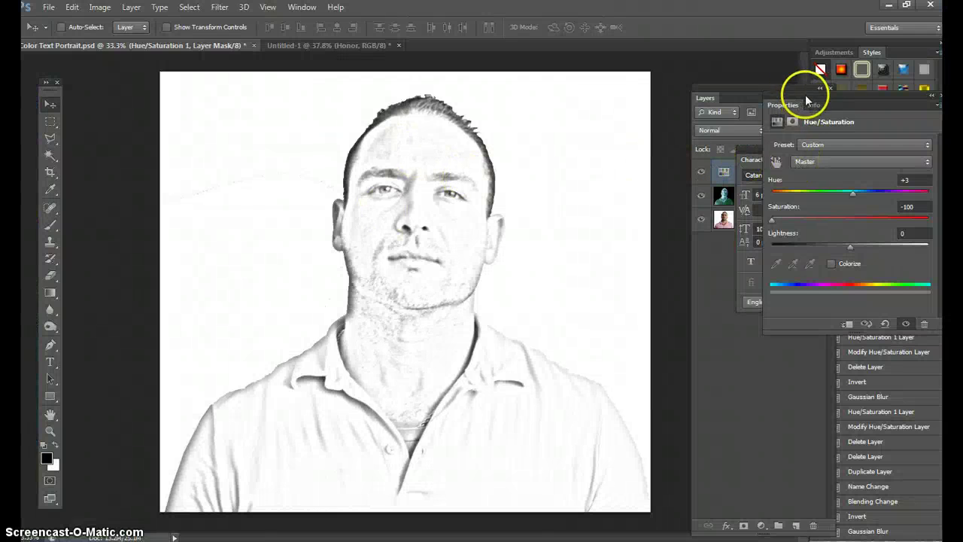
- Clear the workspace by closing the Character, Adjustments/Styles and Properties panels
{"action": "left_click_drag", "start_coordinate": [823, 97], "coordinate": [833, 189]}
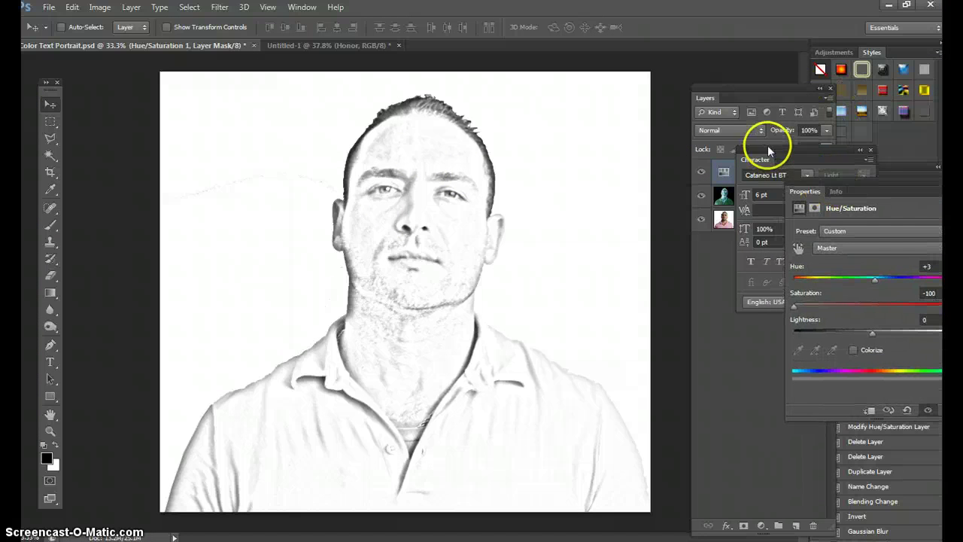
{"action": "left_click_drag", "start_coordinate": [767, 151], "coordinate": [800, 150]}
{"action": "left_click", "coordinate": [903, 150]}
{"action": "left_click_drag", "start_coordinate": [911, 51], "coordinate": [798, 65]}
{"action": "left_click", "coordinate": [884, 51]}
{"action": "left_click", "coordinate": [807, 56]}
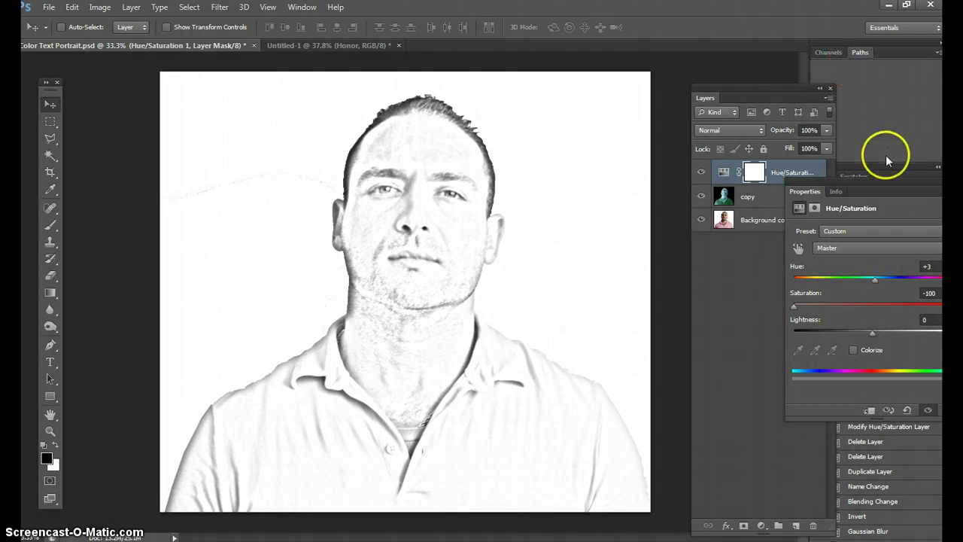
{"action": "left_click_drag", "start_coordinate": [869, 178], "coordinate": [756, 154]}
{"action": "left_click", "coordinate": [849, 160]}
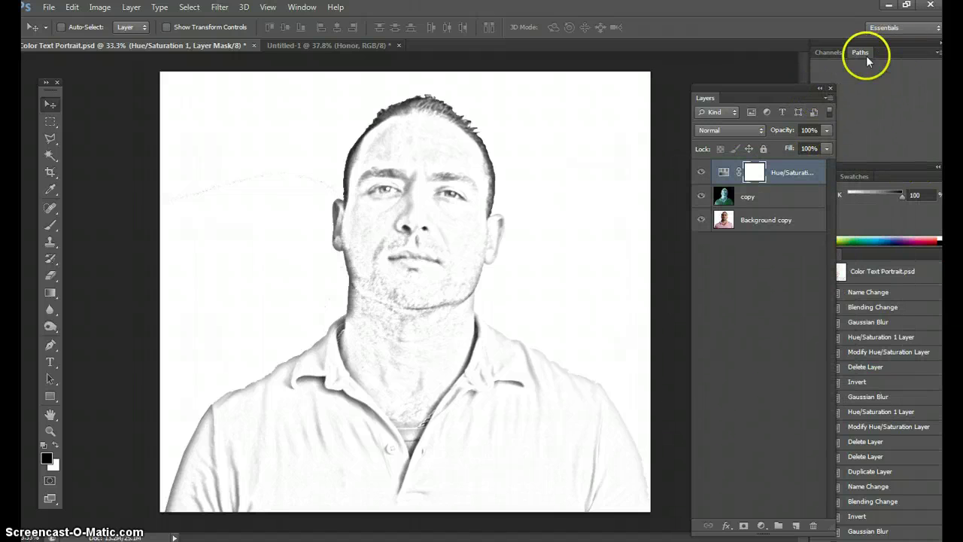
- Close the Channels/Paths, Swatches and History panels and move the Layers panel clear of the portrait
{"action": "left_click_drag", "start_coordinate": [902, 48], "coordinate": [830, 88]}
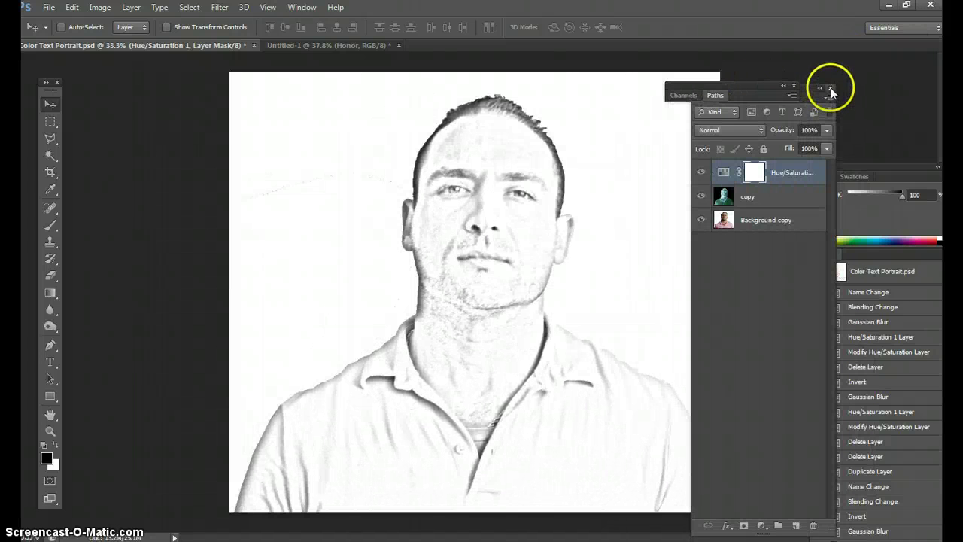
{"action": "left_click_drag", "start_coordinate": [912, 167], "coordinate": [855, 64]}
{"action": "left_click", "coordinate": [853, 64]}
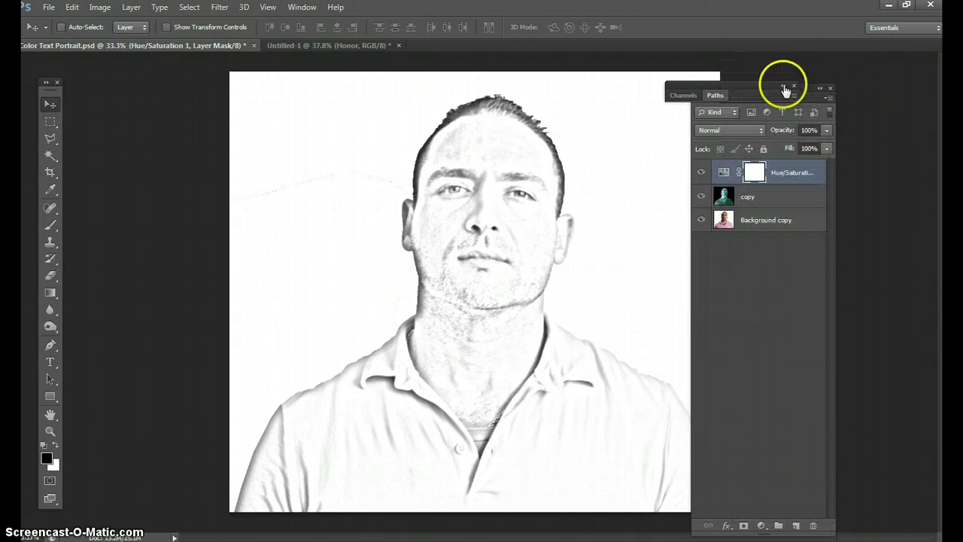
{"action": "left_click_drag", "start_coordinate": [755, 88], "coordinate": [828, 64]}
{"action": "left_click", "coordinate": [885, 58]}
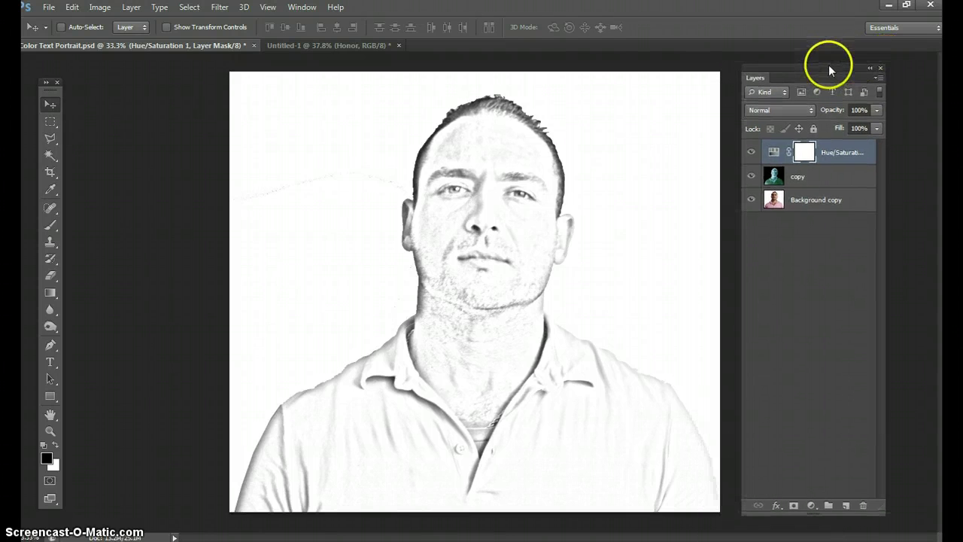
- Compare the line drawing with the original photo by toggling visibility of the Hue/Saturation and copy layers
{"action": "left_click", "coordinate": [751, 152]}
{"action": "left_click", "coordinate": [749, 175]}
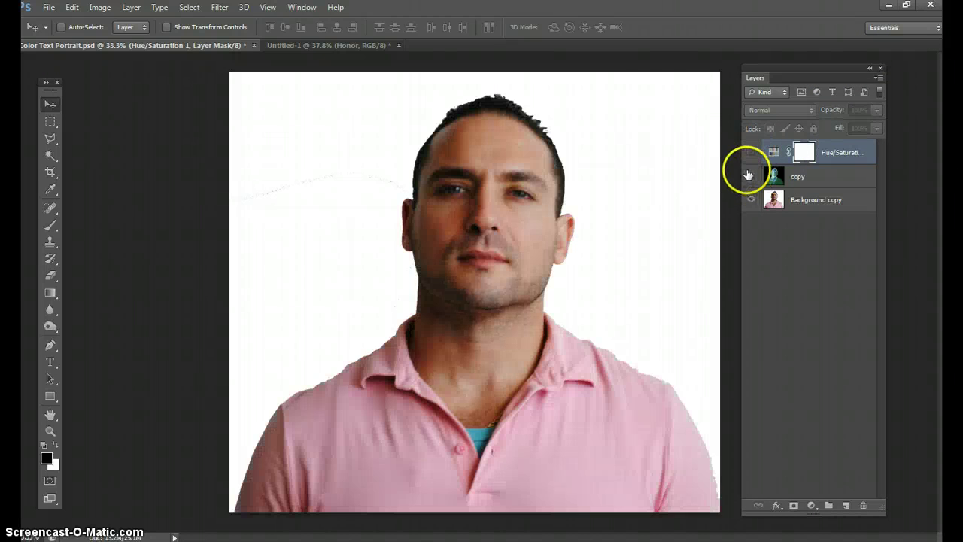
{"action": "left_click", "coordinate": [748, 175]}
{"action": "left_click", "coordinate": [751, 151]}
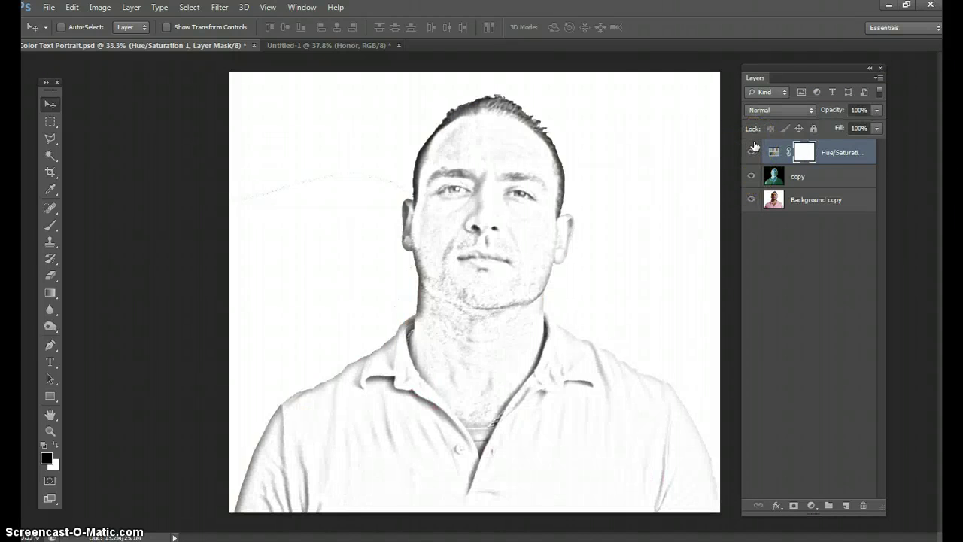
{"action": "left_click", "coordinate": [752, 151]}
{"action": "left_click", "coordinate": [748, 175]}
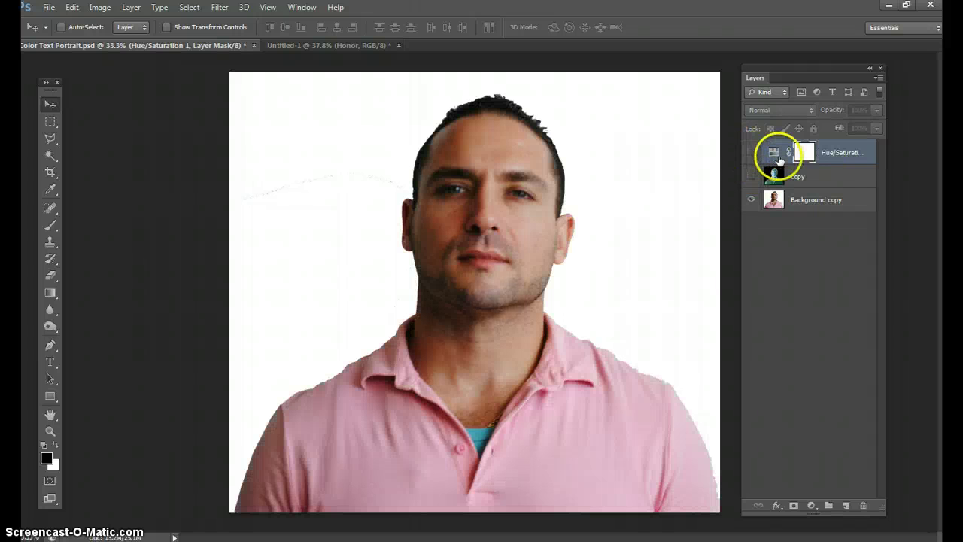
{"action": "left_click", "coordinate": [752, 151]}
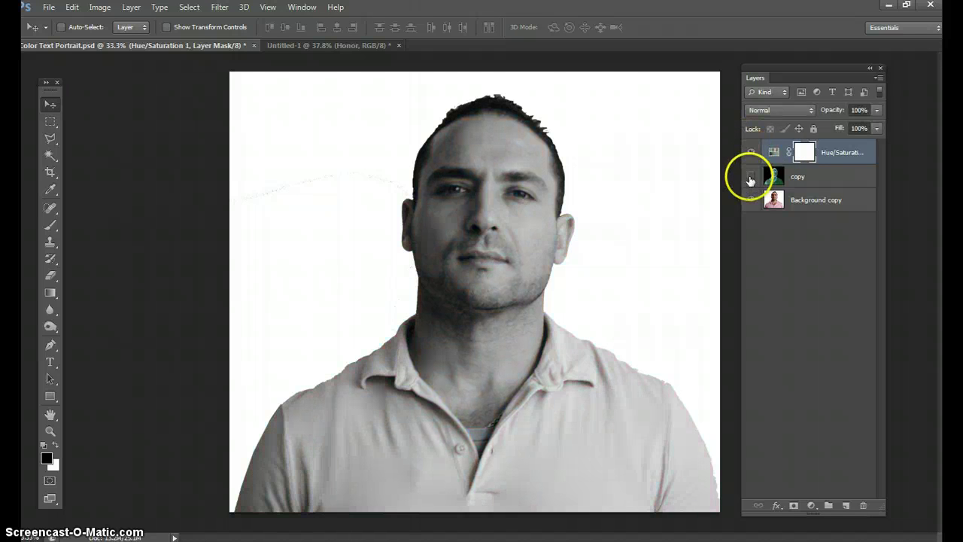
{"action": "left_click", "coordinate": [750, 175]}
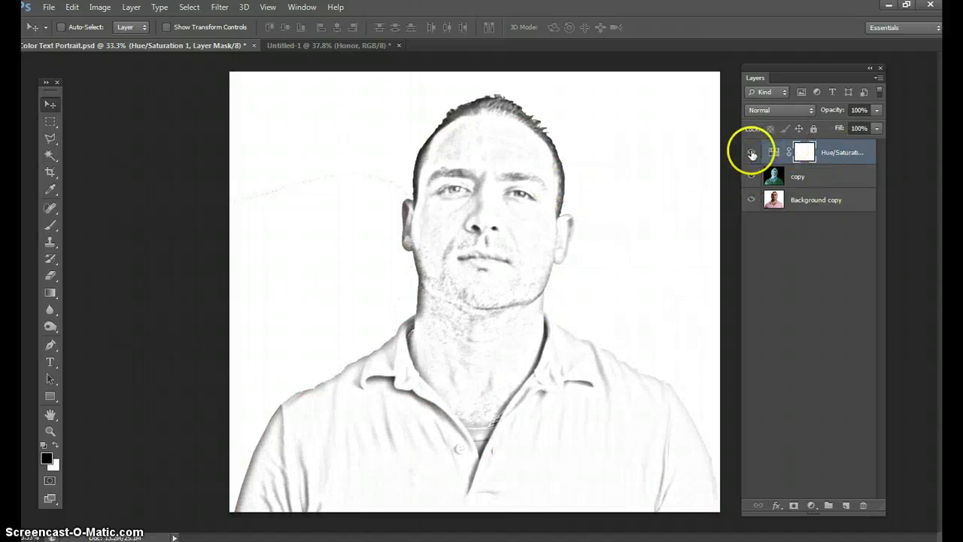
- Hide the Background copy layer and merge the visible Hue/Saturation and copy layers
{"action": "left_click", "coordinate": [750, 200]}
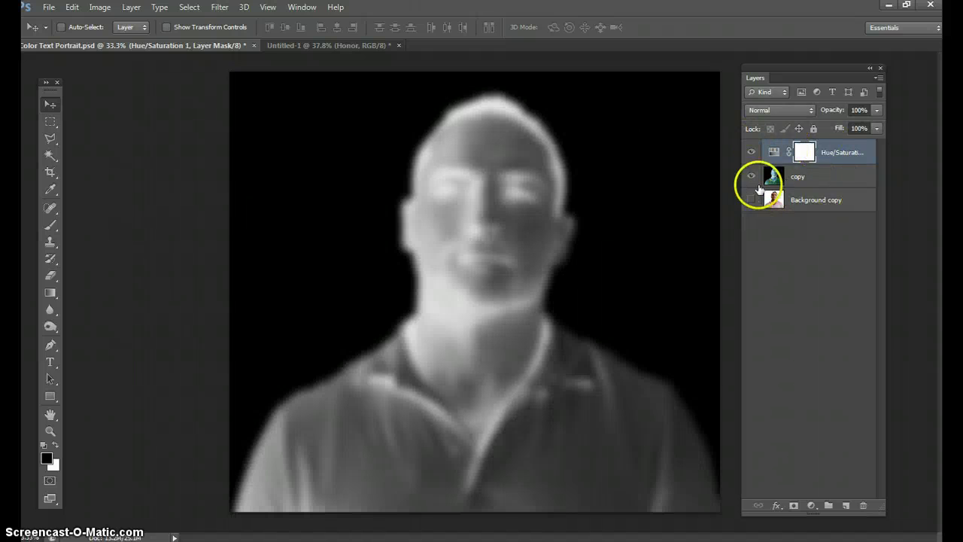
{"action": "right_click", "coordinate": [824, 178]}
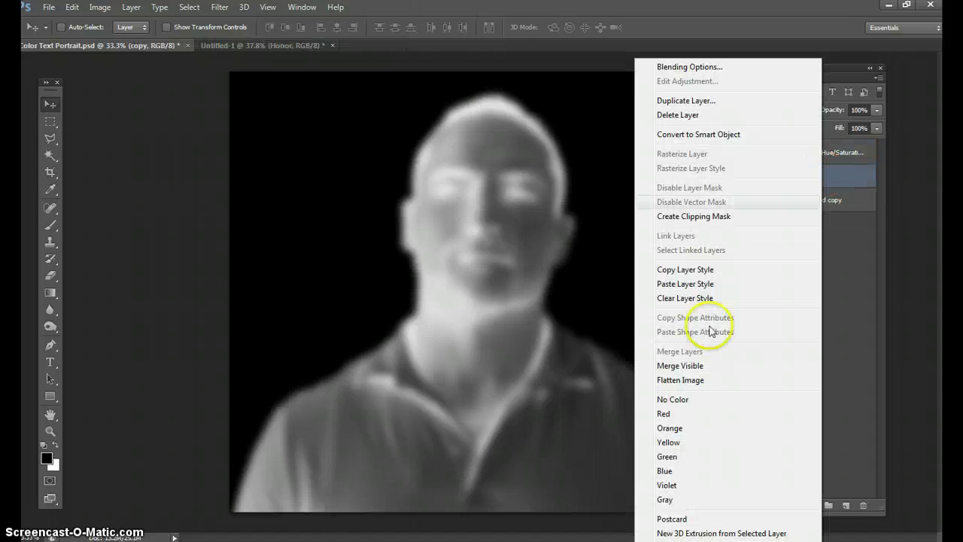
{"action": "left_click", "coordinate": [685, 366]}
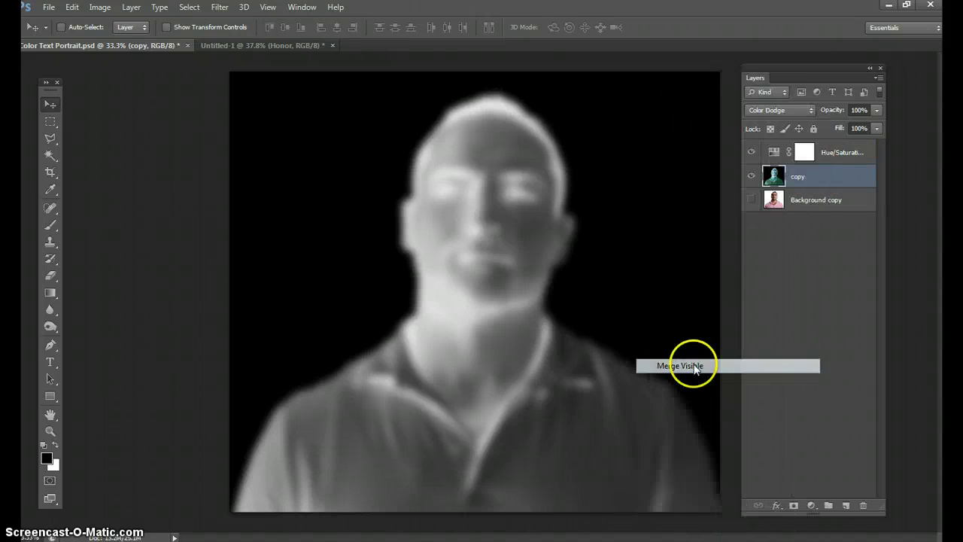
- Delete the merged layer and make the Background copy layer visible again
{"action": "key", "text": "x"}
{"action": "left_click_drag", "start_coordinate": [805, 150], "coordinate": [863, 505]}
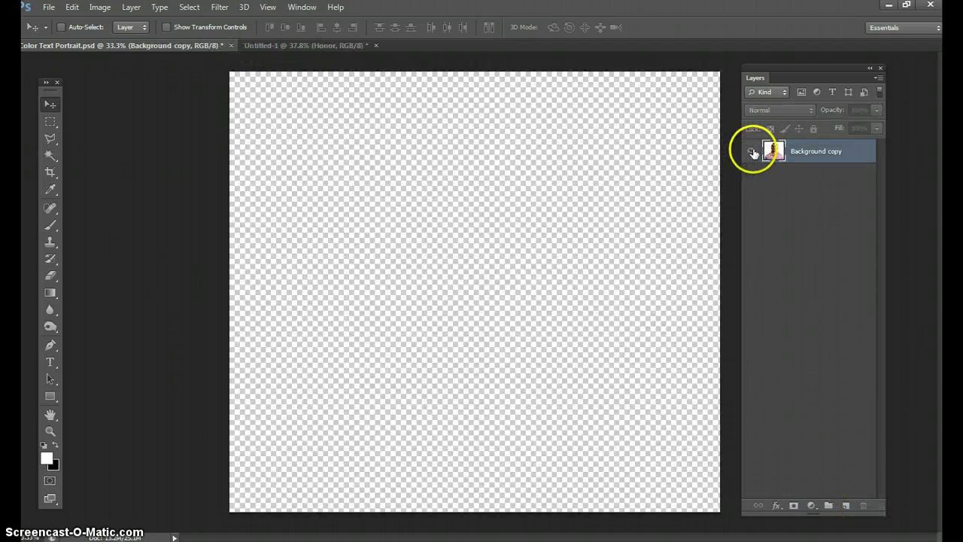
{"action": "left_click", "coordinate": [750, 150]}
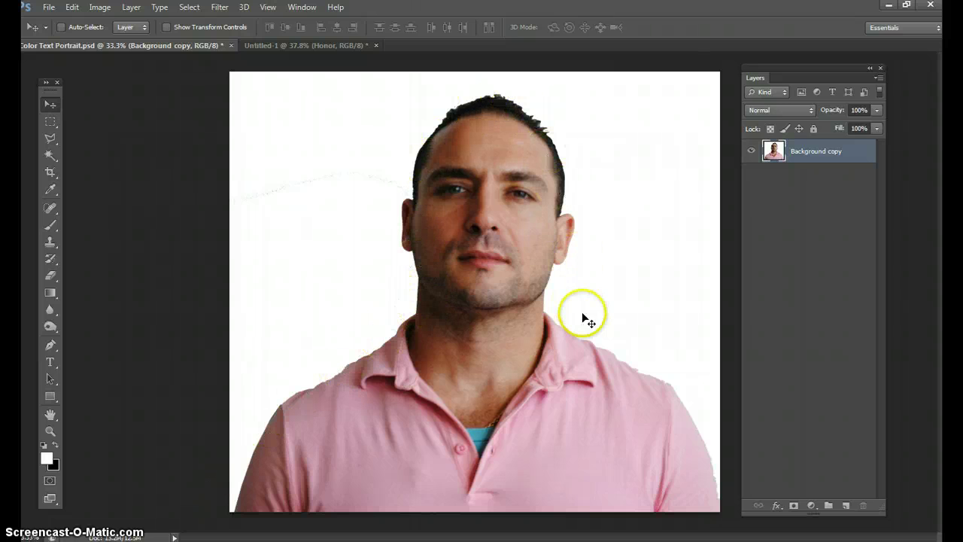
- Duplicate the Background copy layer and rename the duplicate "copy"
{"action": "left_click_drag", "start_coordinate": [796, 156], "coordinate": [846, 505]}
{"action": "left_click", "coordinate": [819, 150]}
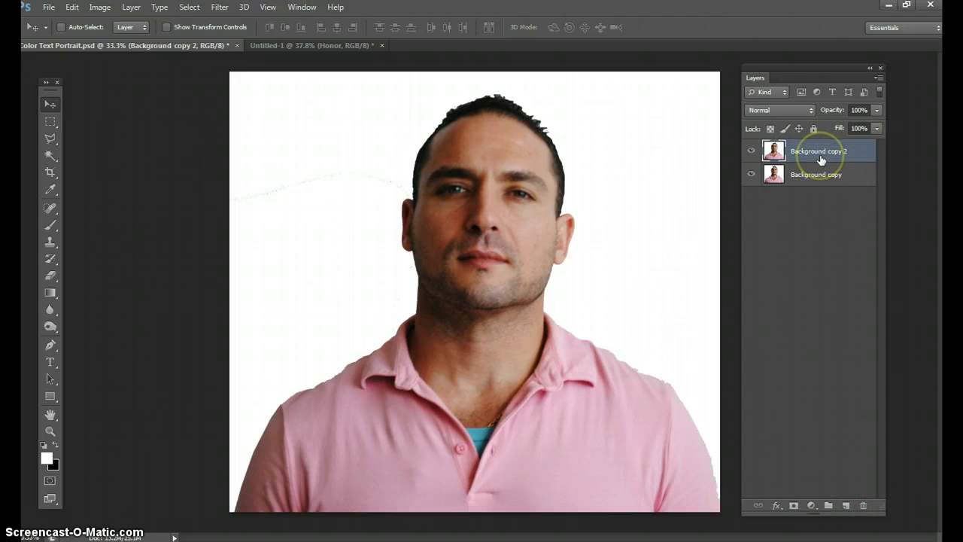
{"action": "double_click", "coordinate": [821, 152]}
{"action": "type", "text": "copy"}
{"action": "left_click", "coordinate": [816, 155]}
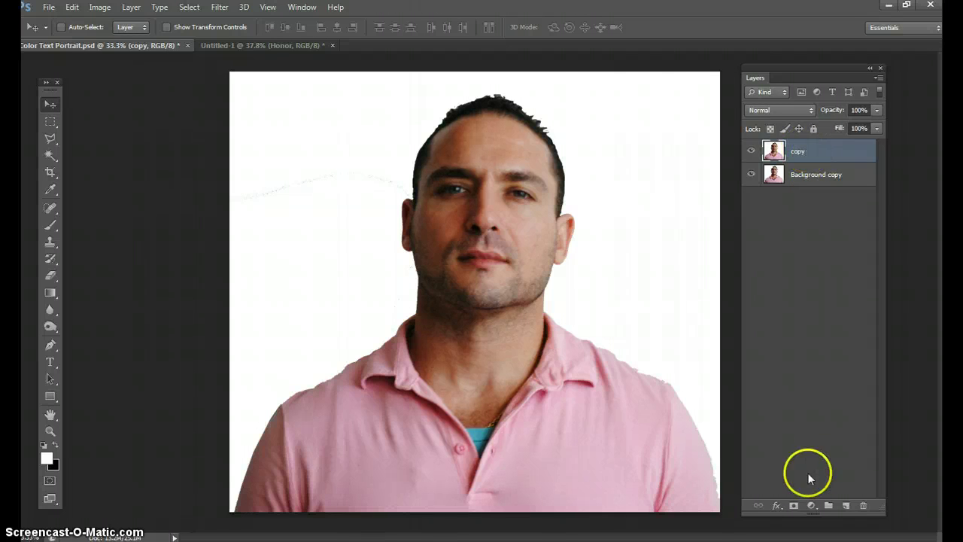
- Set the copy layer's blending mode to Color Dodge and invert its colors
{"action": "left_click", "coordinate": [810, 110]}
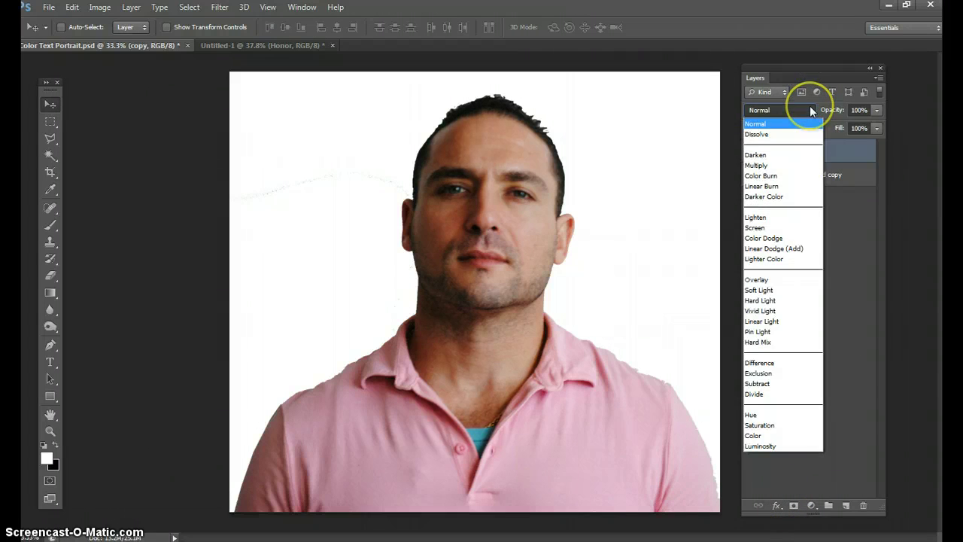
{"action": "left_click", "coordinate": [763, 238]}
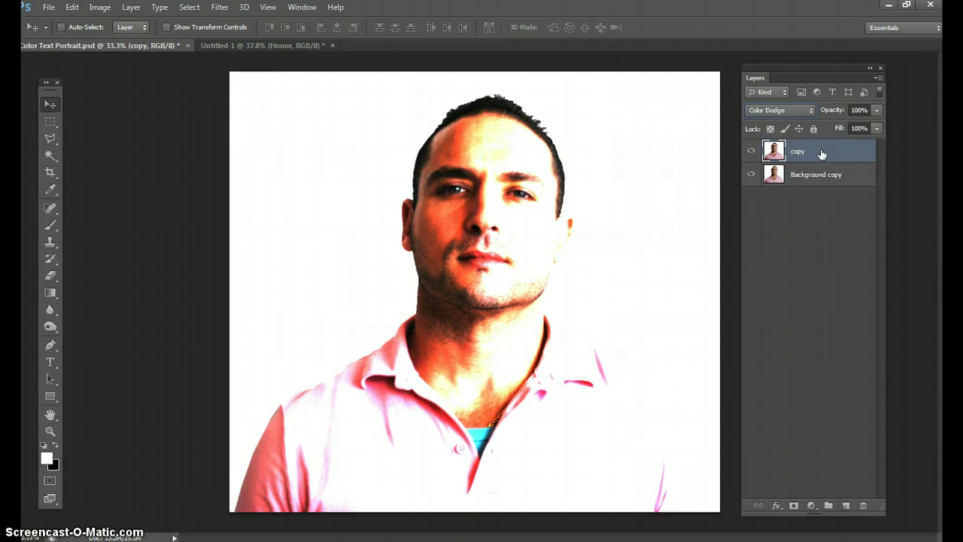
{"action": "key", "text": "ctrl+i"}
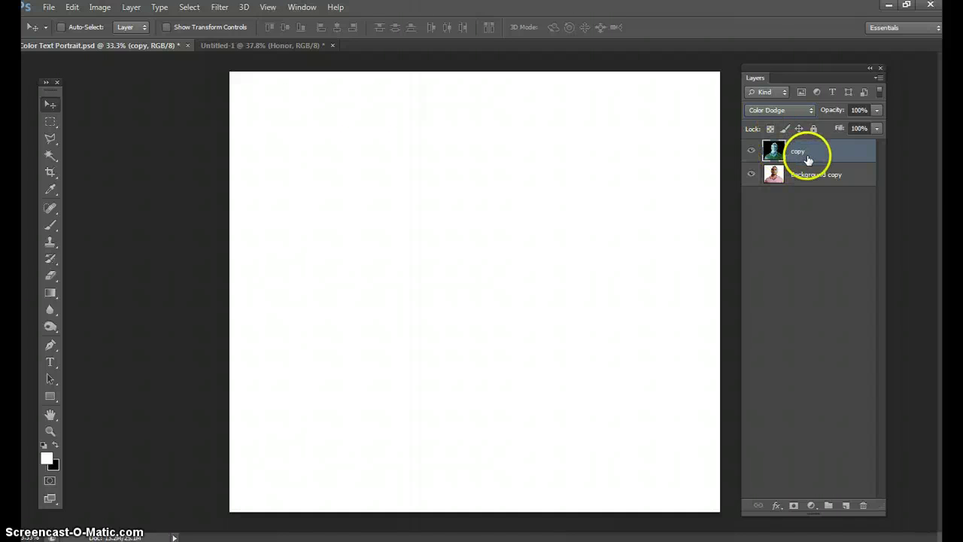
- Open Gaussian Blur for the copy layer and preview different radii, including 103.4, 15.5, 14.1 and 12.7 pixels
{"action": "left_click", "coordinate": [219, 7]}
{"action": "mouse_move", "coordinate": [232, 139]}
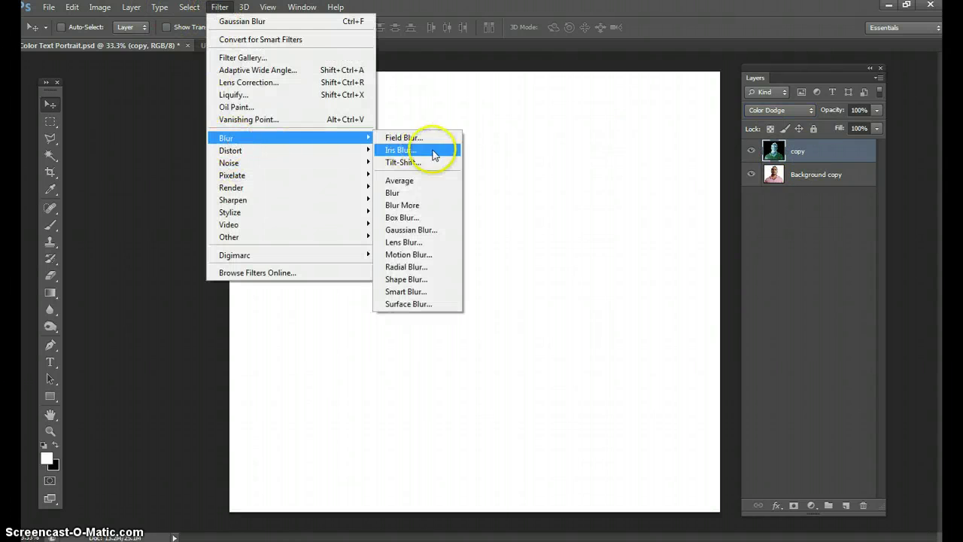
{"action": "left_click", "coordinate": [422, 234]}
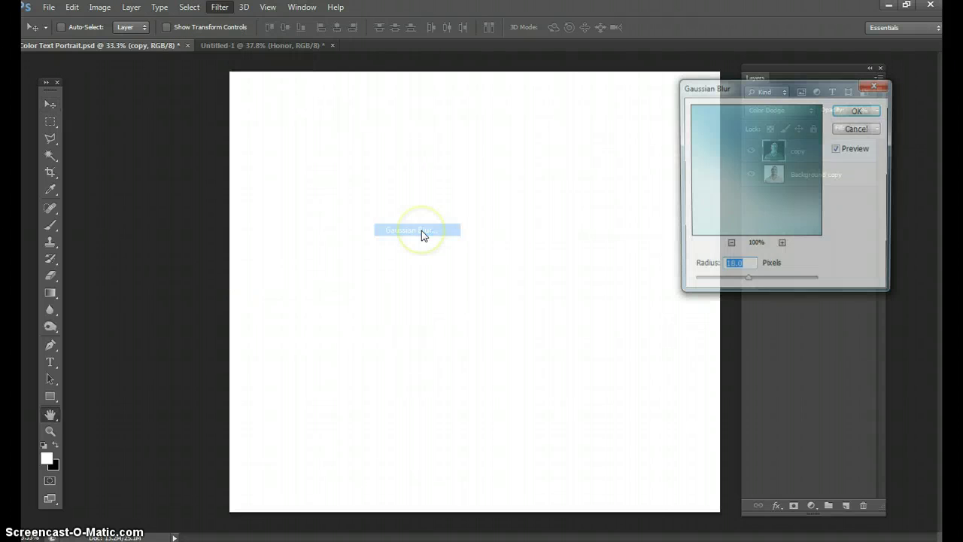
{"action": "mouse_move", "coordinate": [763, 94]}
{"action": "left_mouse_down"}
{"action": "mouse_move", "coordinate": [827, 102]}
{"action": "mouse_move", "coordinate": [767, 100]}
{"action": "left_mouse_up"}
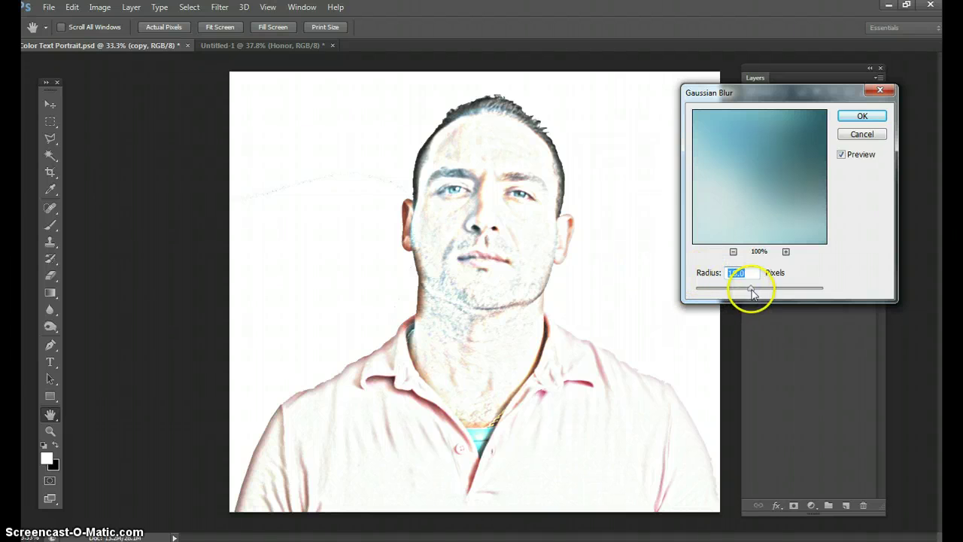
{"action": "left_click_drag", "start_coordinate": [751, 292], "coordinate": [755, 294]}
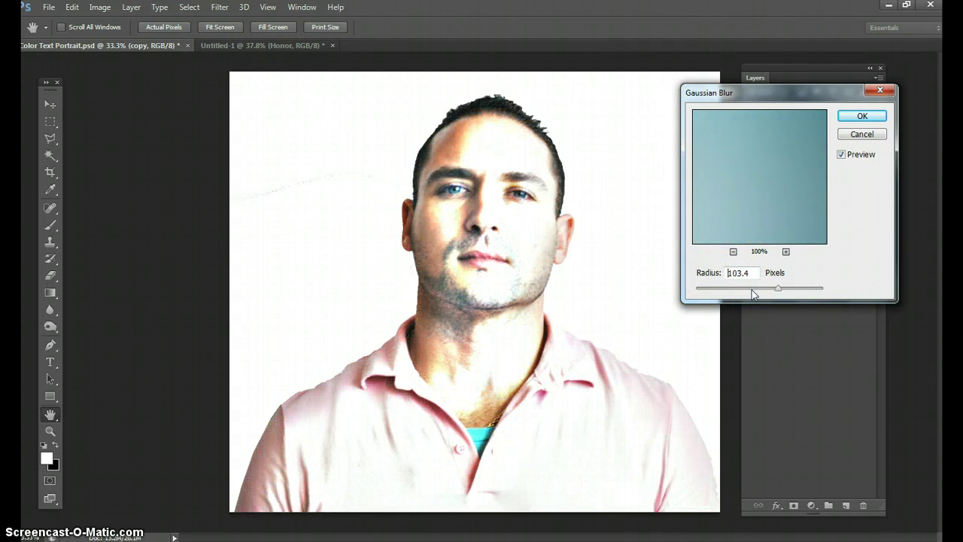
{"action": "left_click_drag", "start_coordinate": [769, 288], "coordinate": [743, 294]}
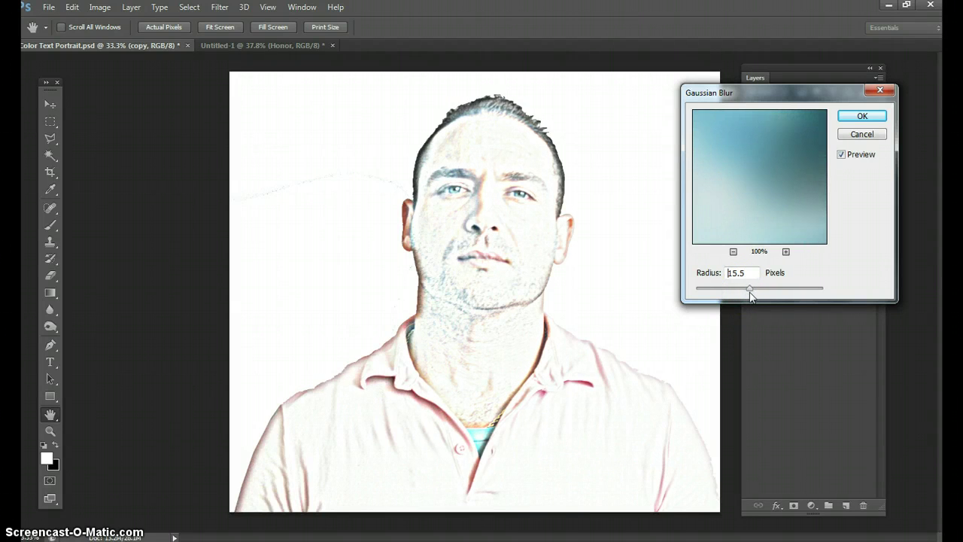
{"action": "left_click_drag", "start_coordinate": [750, 294], "coordinate": [749, 297]}
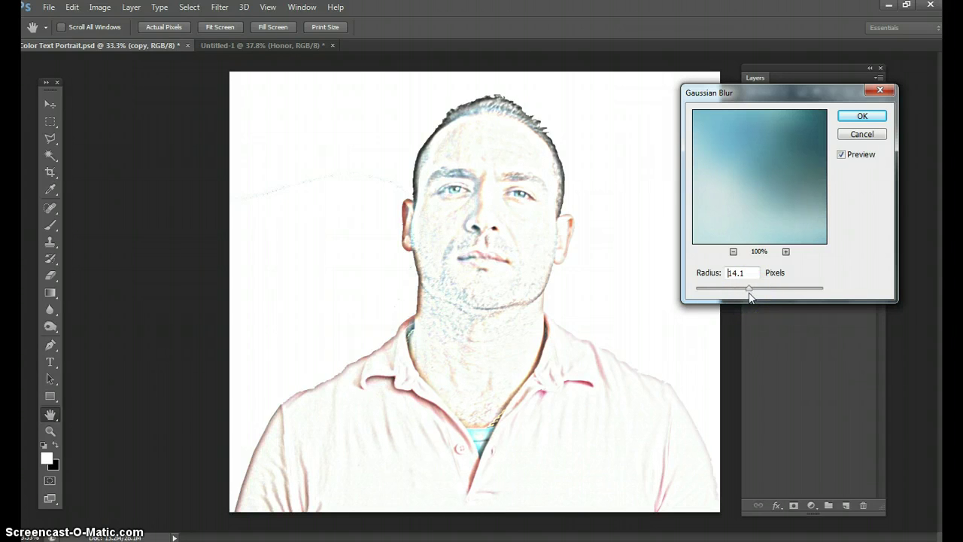
{"action": "left_click", "coordinate": [744, 274]}
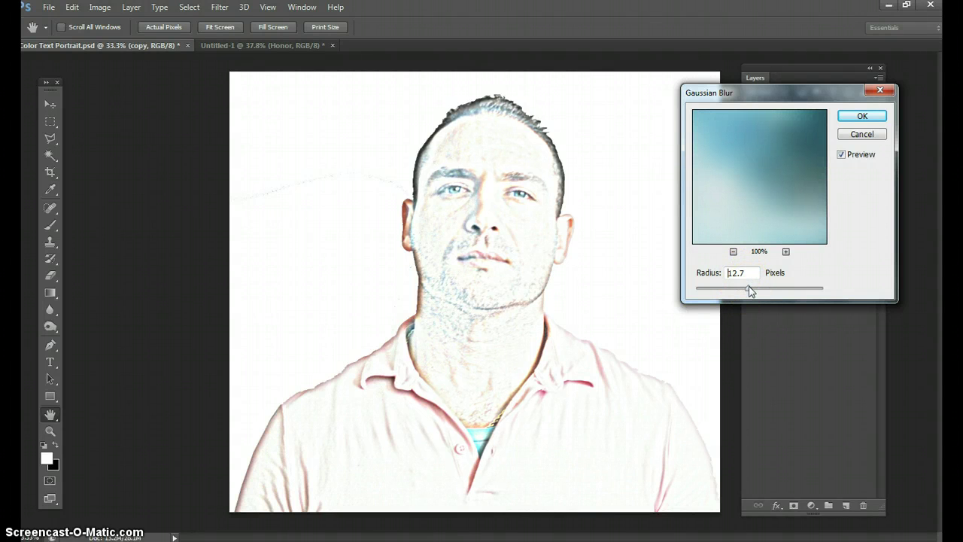
{"action": "left_click_drag", "start_coordinate": [749, 286], "coordinate": [765, 272]}
- Set the Gaussian Blur radius to 10.0 pixels and apply the blur to the copy layer
{"action": "left_click", "coordinate": [732, 274]}
{"action": "type", "text": "1"}
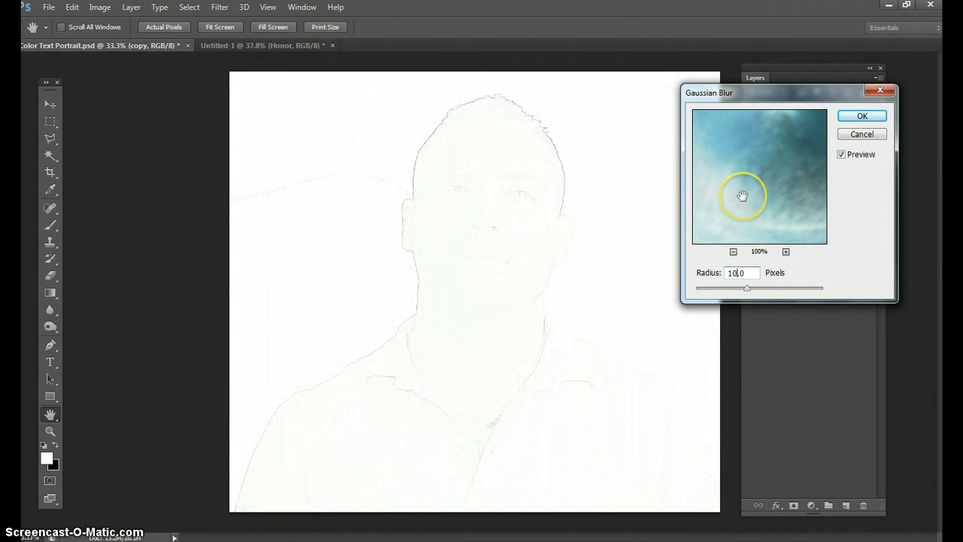
{"action": "type", "text": "0"}
{"action": "left_click_drag", "start_coordinate": [743, 196], "coordinate": [744, 165]}
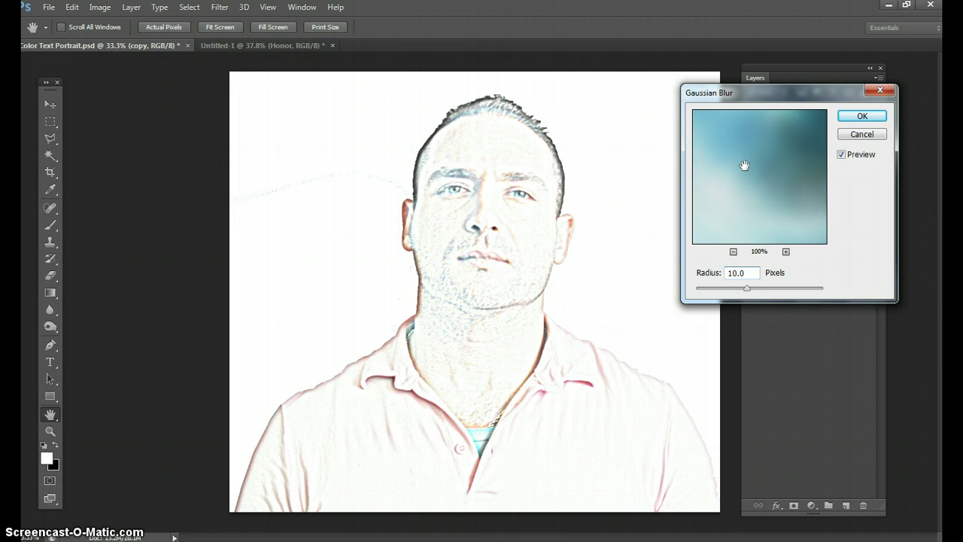
{"action": "left_click", "coordinate": [865, 118]}
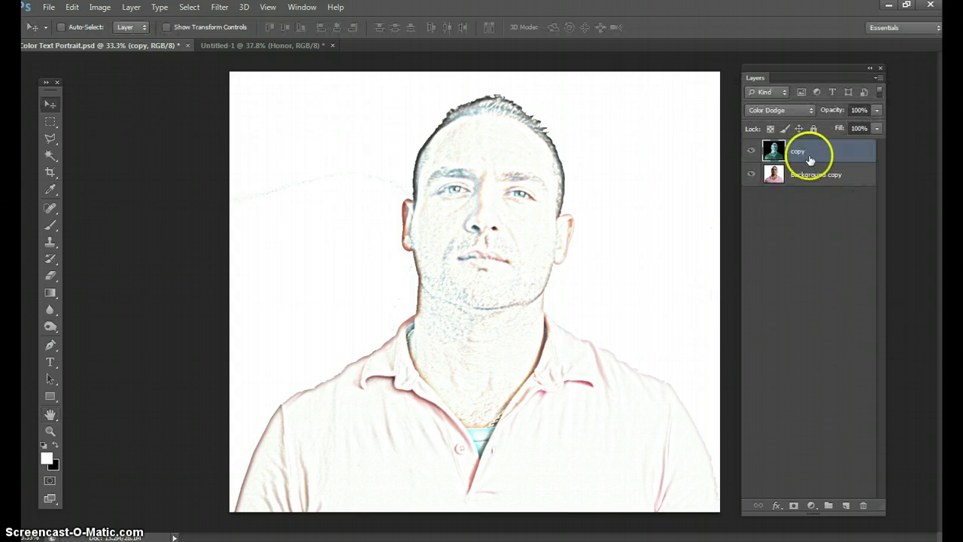
- Add a Hue/Saturation adjustment layer above the copy layer, set its saturation to -100, and move its settings clear of the layer list
{"action": "left_click", "coordinate": [811, 506]}
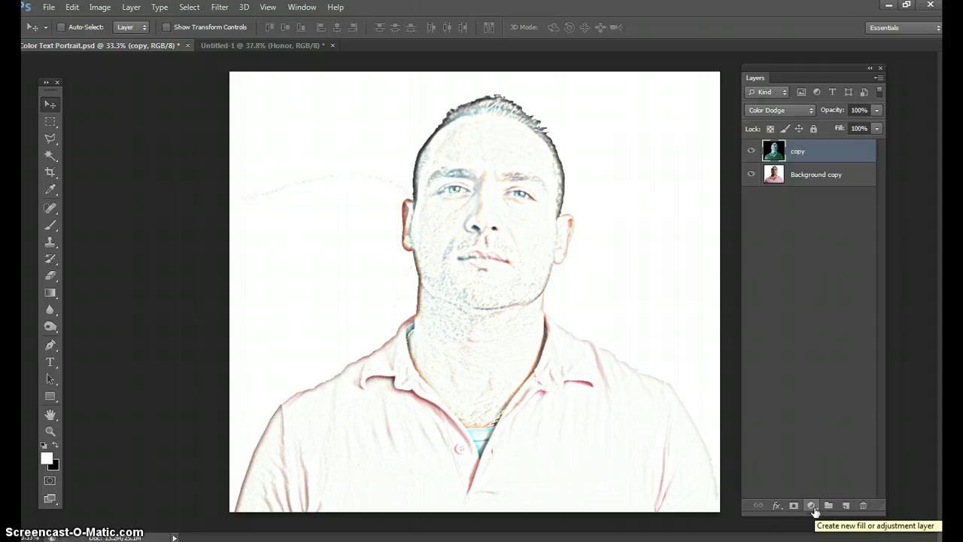
{"action": "left_click", "coordinate": [812, 507]}
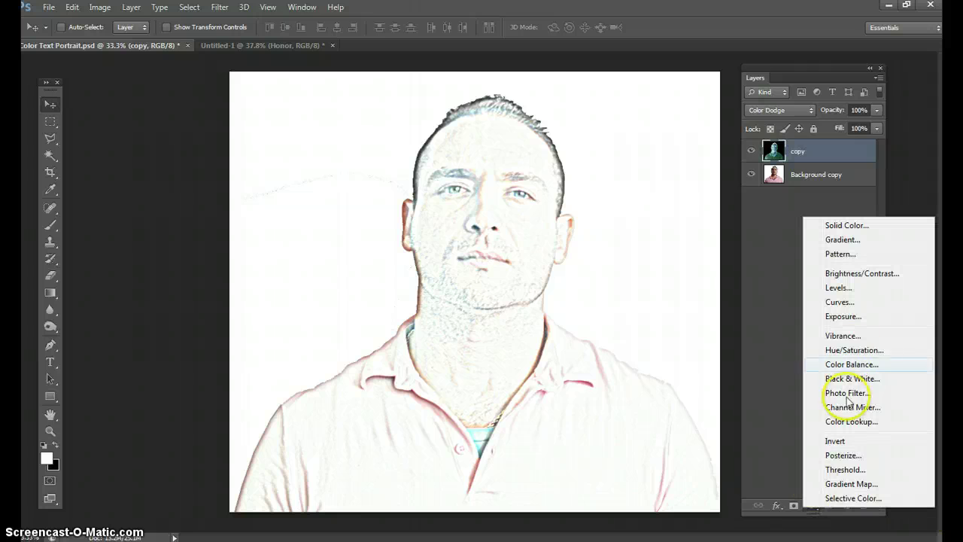
{"action": "left_click", "coordinate": [852, 350]}
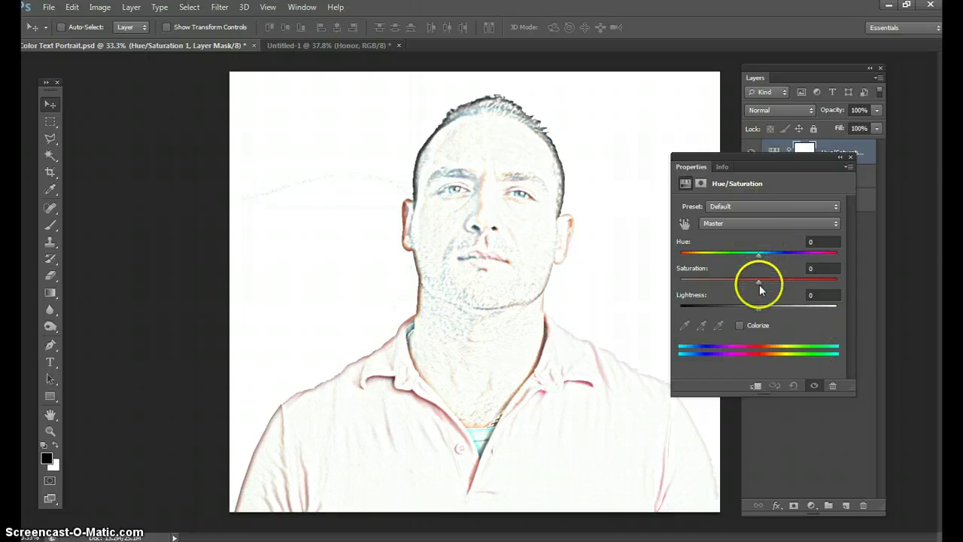
{"action": "left_click_drag", "start_coordinate": [763, 165], "coordinate": [807, 57]}
{"action": "left_click_drag", "start_coordinate": [780, 192], "coordinate": [701, 193]}
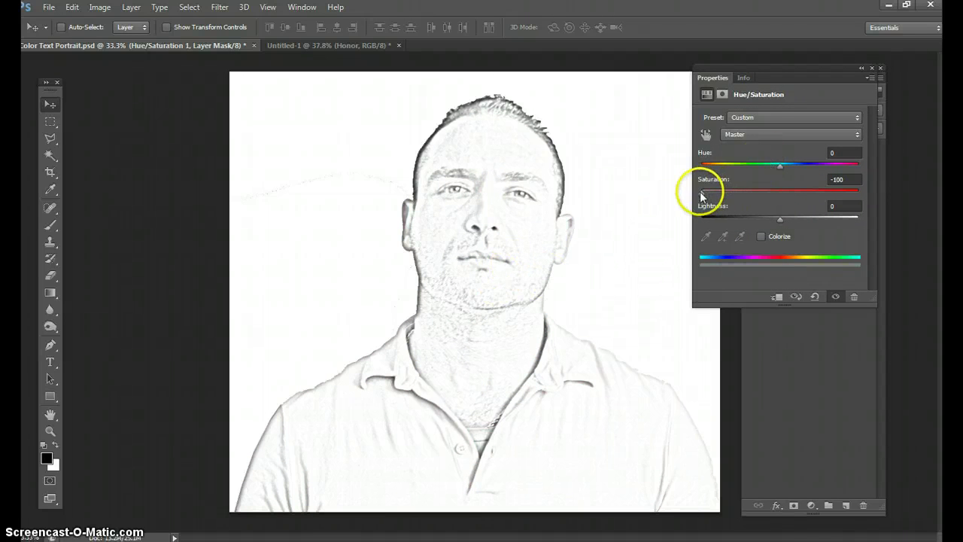
{"action": "mouse_move", "coordinate": [701, 193]}
{"action": "left_mouse_down"}
{"action": "mouse_move", "coordinate": [747, 192]}
{"action": "mouse_move", "coordinate": [780, 167]}
{"action": "mouse_move", "coordinate": [857, 165]}
{"action": "mouse_move", "coordinate": [717, 166]}
{"action": "mouse_move", "coordinate": [786, 173]}
{"action": "mouse_move", "coordinate": [696, 193]}
{"action": "left_mouse_up"}
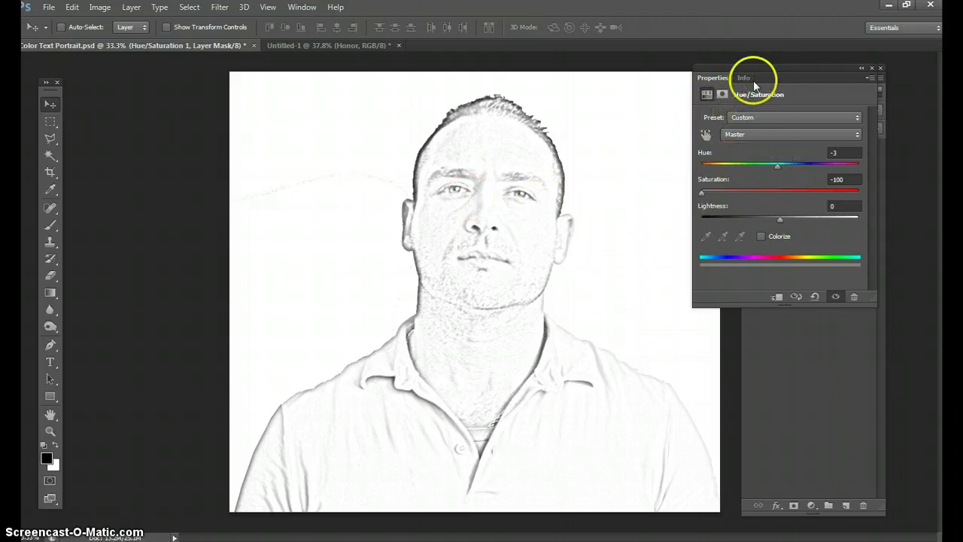
{"action": "left_click_drag", "start_coordinate": [755, 72], "coordinate": [906, 271]}
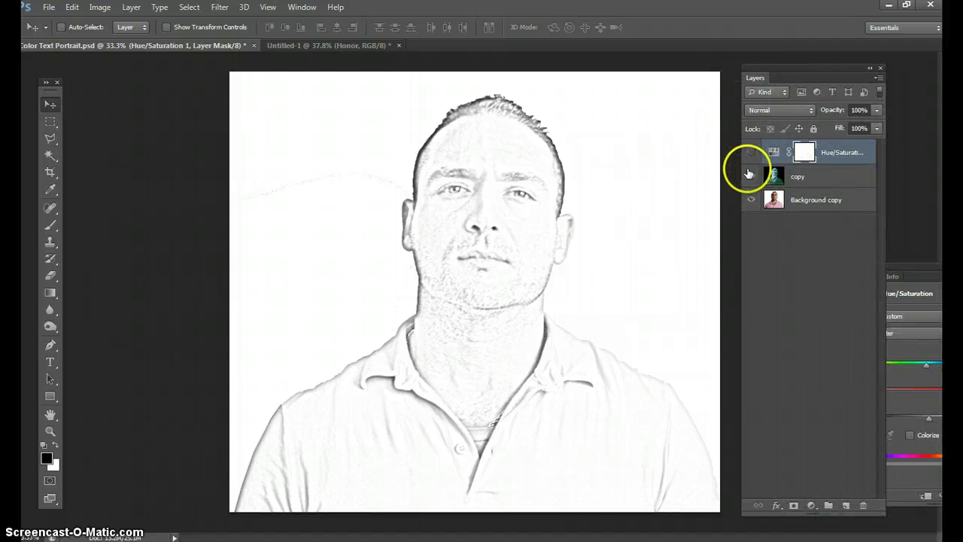
- Hide the Hue/Saturation and copy layers to compare with the original photo, and show both layers again
{"action": "left_click", "coordinate": [751, 152]}
{"action": "left_click", "coordinate": [751, 176]}
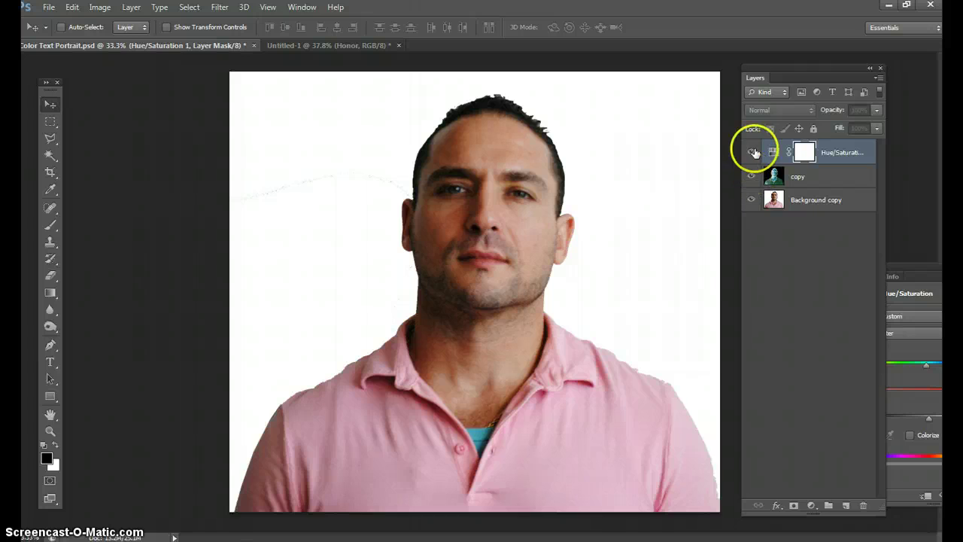
{"action": "left_click", "coordinate": [749, 177]}
{"action": "left_click", "coordinate": [752, 152]}
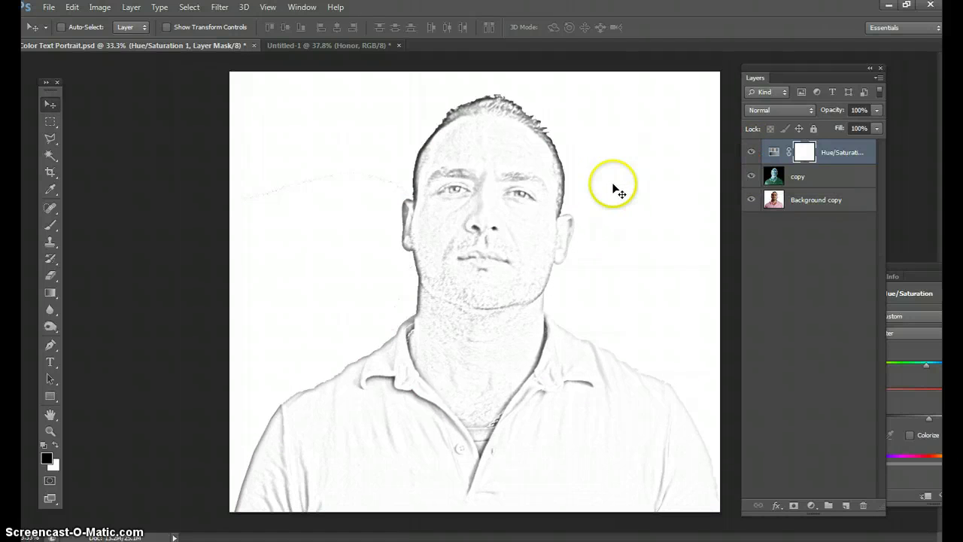
{"action": "left_click", "coordinate": [802, 152]}
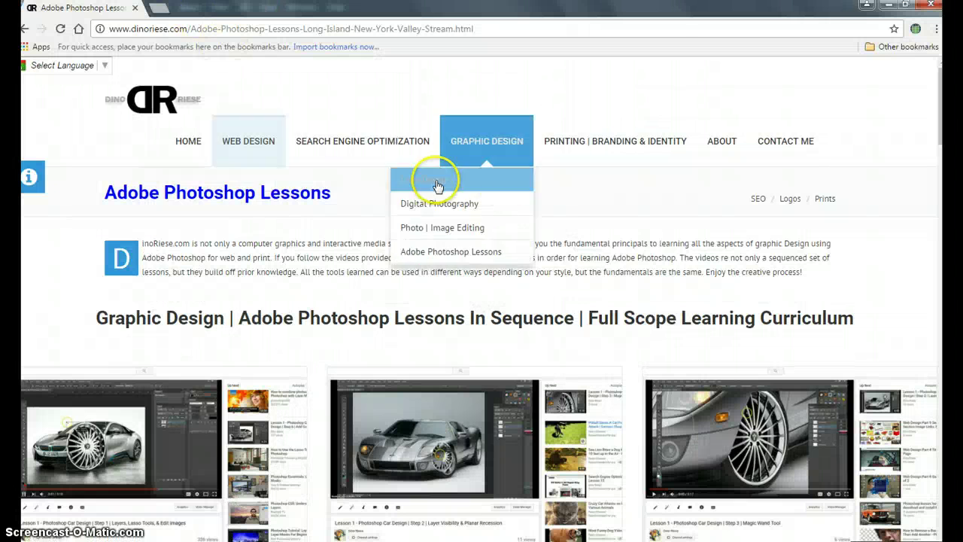
- Switch to the Chrome browser, open the Graphic Design page of the Photoshop lessons website, and advance its banner slide
{"action": "mouse_move", "coordinate": [540, 148]}
{"action": "mouse_move", "coordinate": [483, 147]}
{"action": "left_click", "coordinate": [606, 140]}
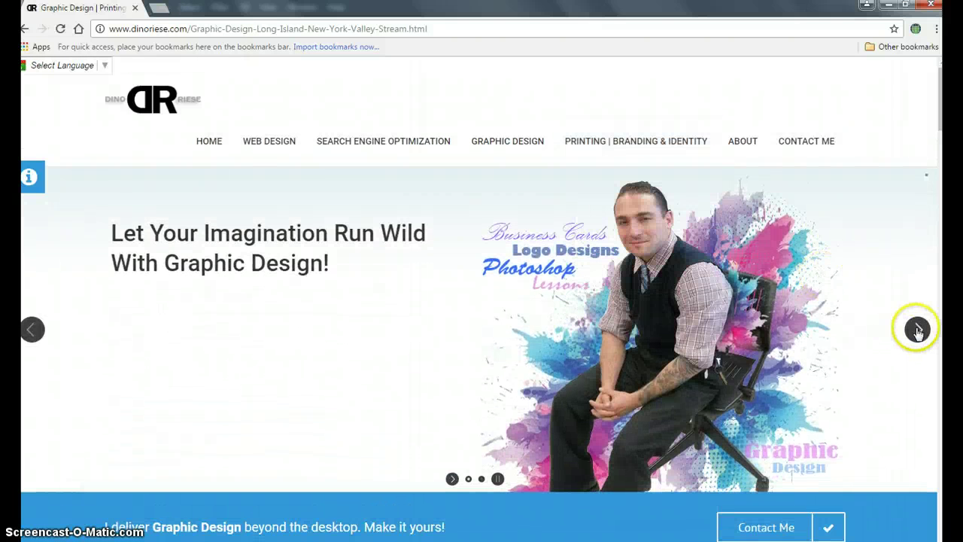
{"action": "left_click", "coordinate": [917, 331]}
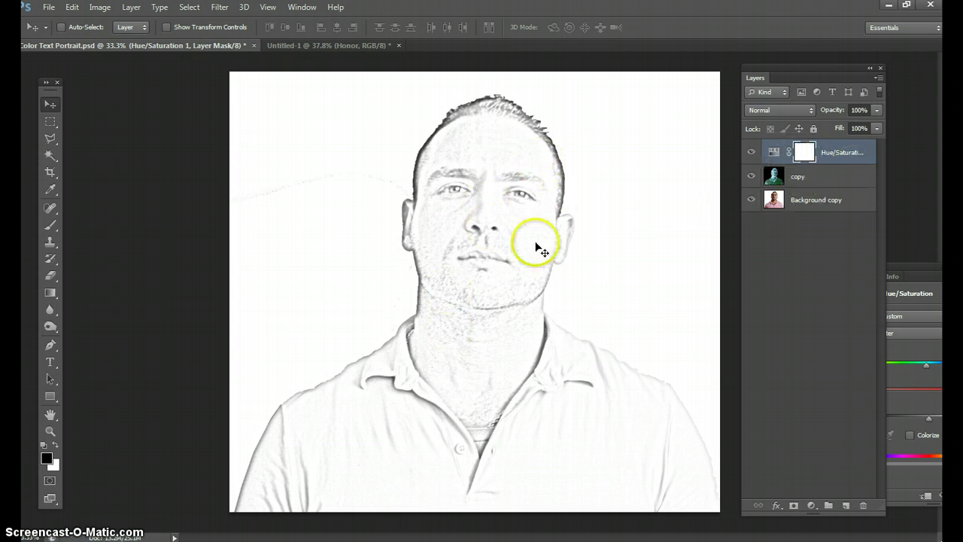
- Switch back to Photoshop and toggle the line-drawing effect layers off and on for a final before-and-after comparison
{"action": "left_click", "coordinate": [750, 152]}
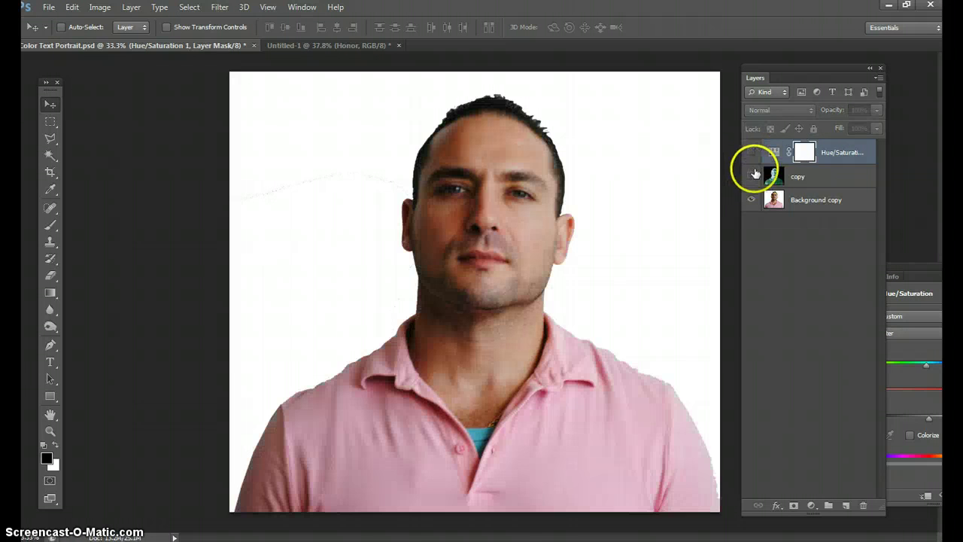
{"action": "left_click", "coordinate": [751, 152]}
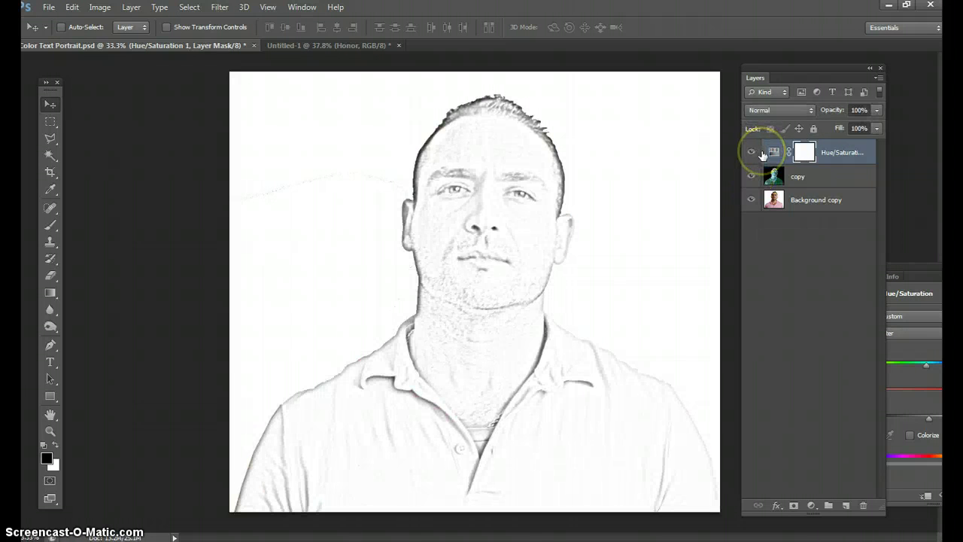